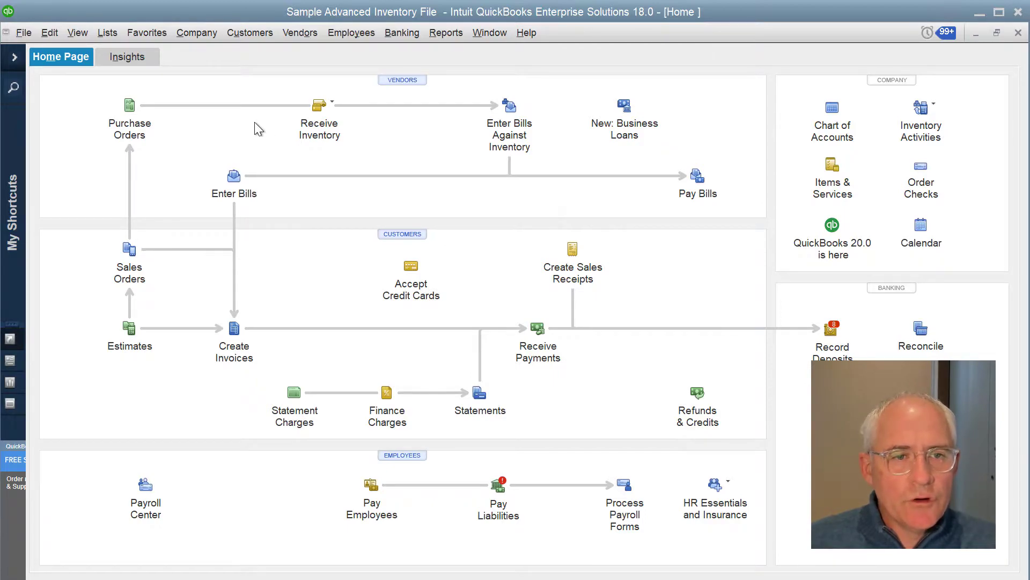
# Review the Items & Inventory company preferences to confirm purchase orders are enabled, then accept them.
pyautogui.click(49, 33)
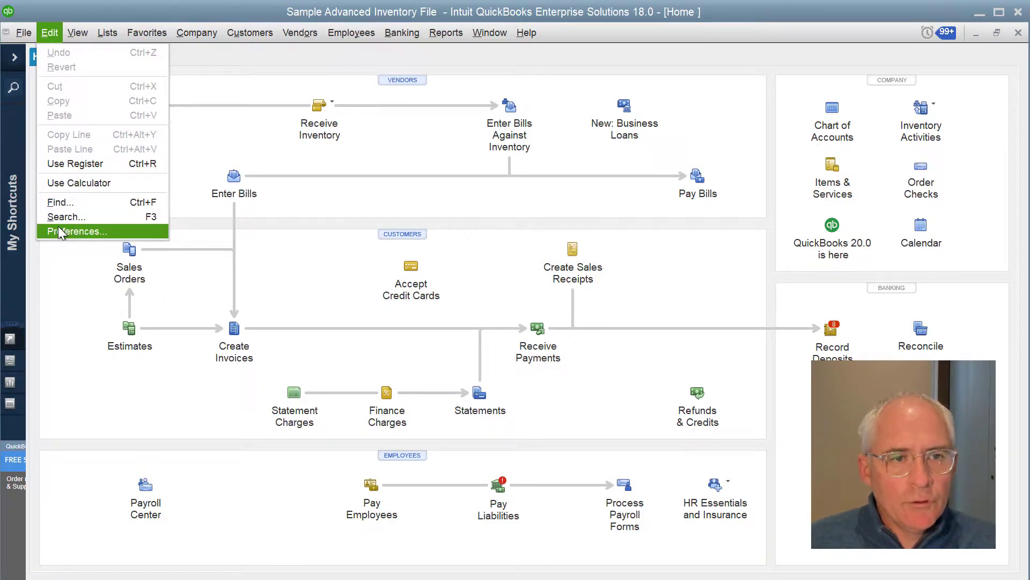
pyautogui.click(60, 227)
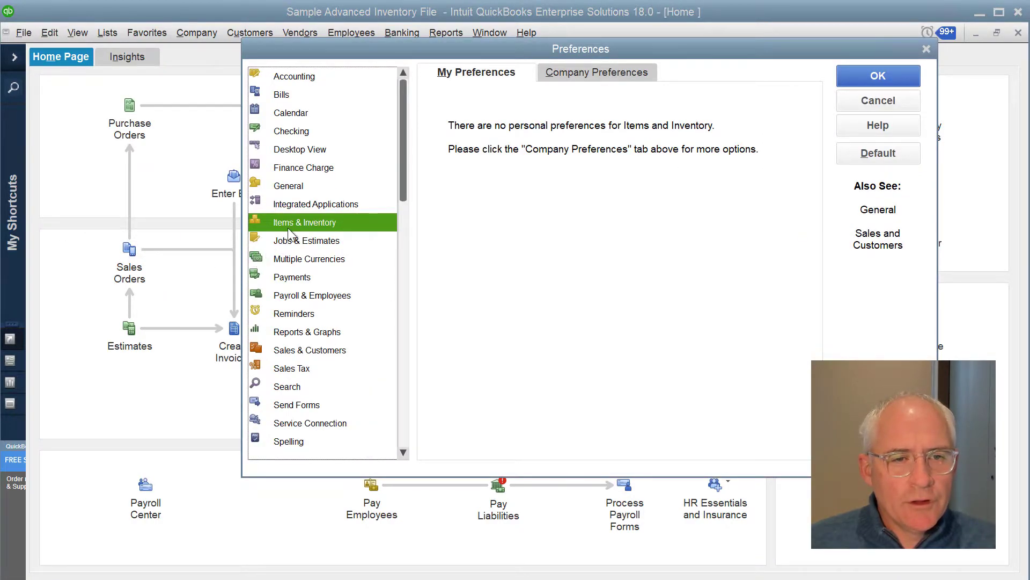
pyautogui.click(604, 75)
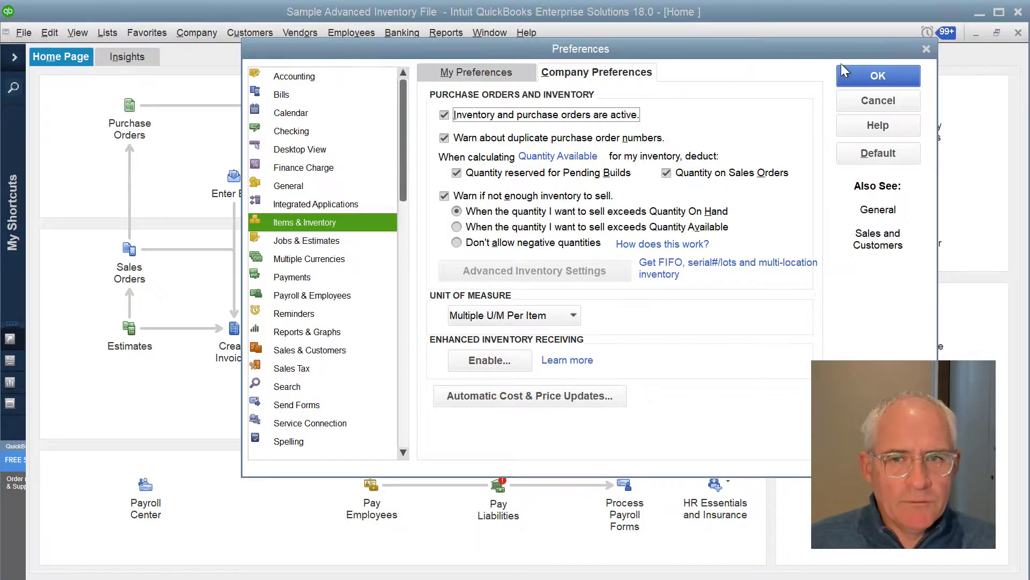
pyautogui.click(851, 73)
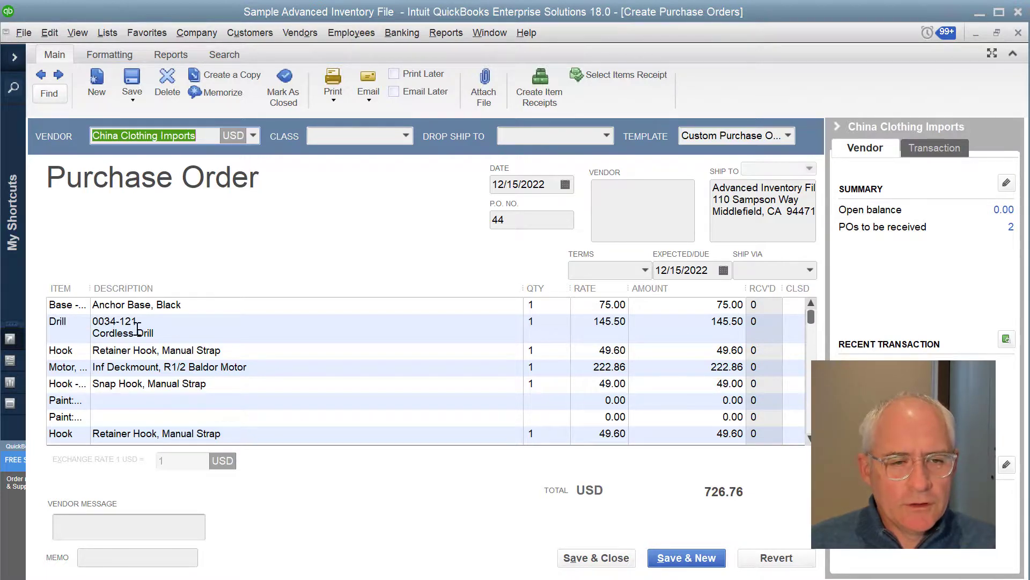
# Collapse the vendor summary panel on the purchase order form.
pyautogui.click(837, 127)
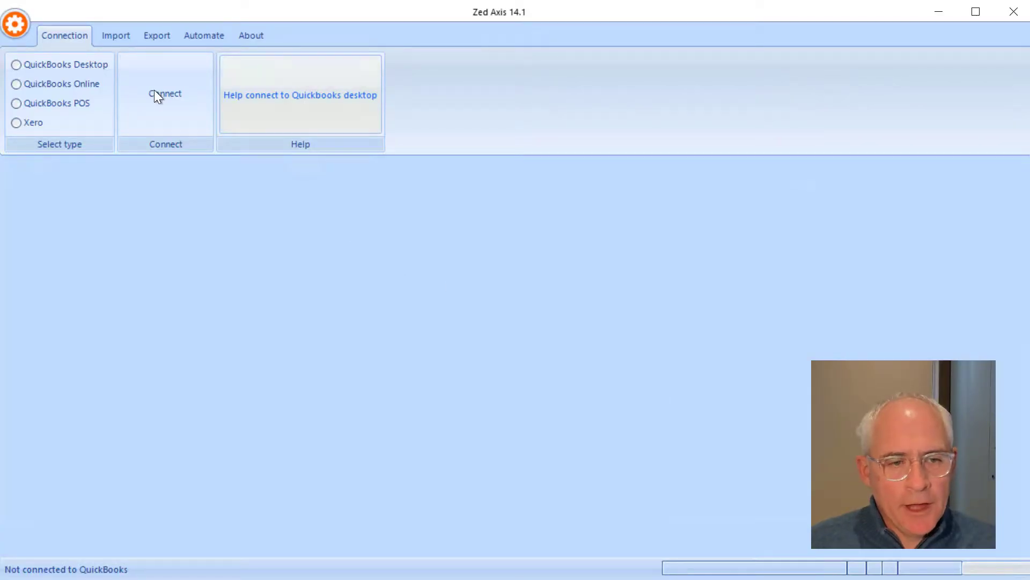
# Connect to QuickBooks Desktop and open Purchase Orders.txt for import.
pyautogui.click(85, 63)
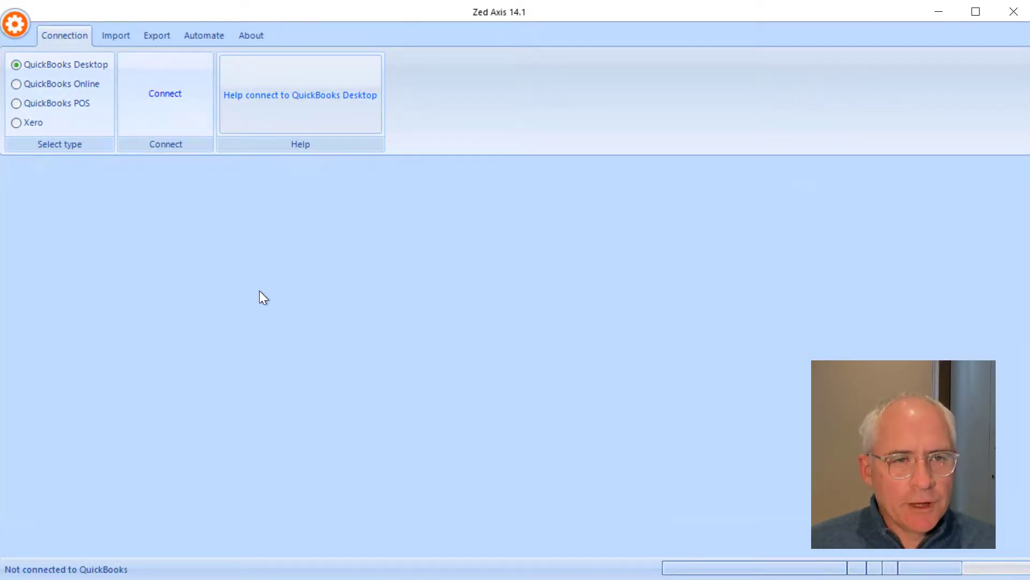
pyautogui.click(176, 110)
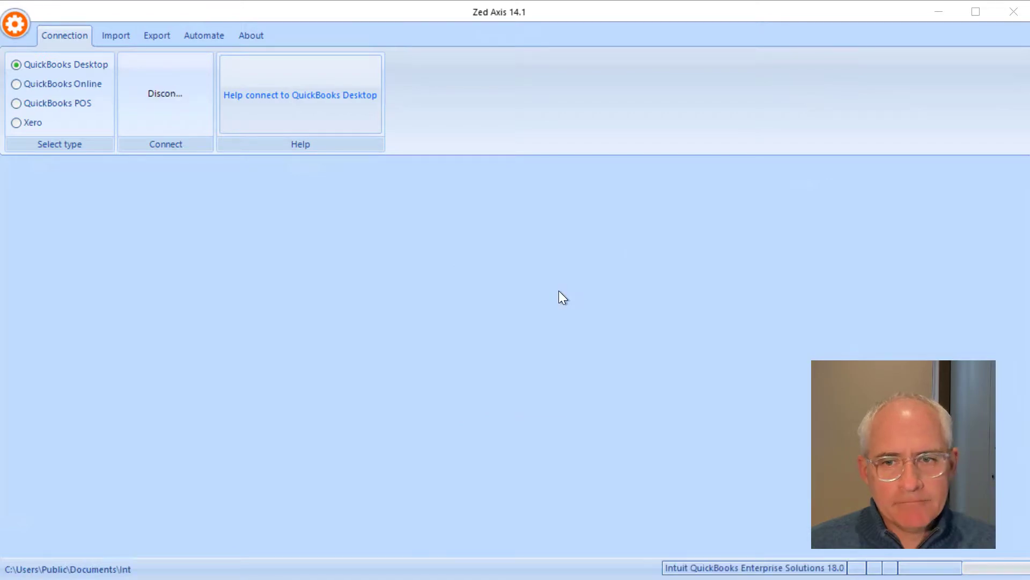
pyautogui.click(113, 35)
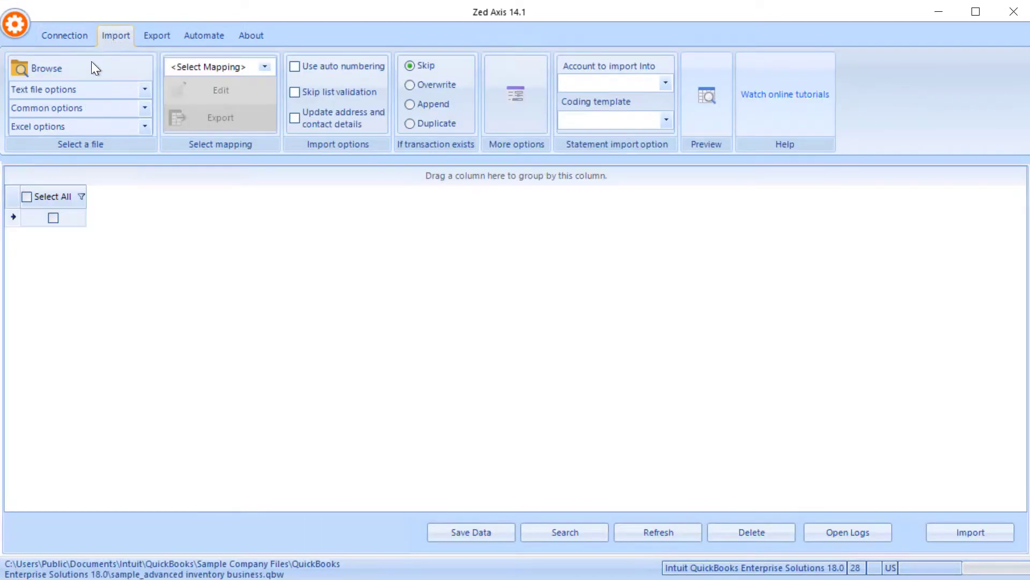
pyautogui.click(86, 66)
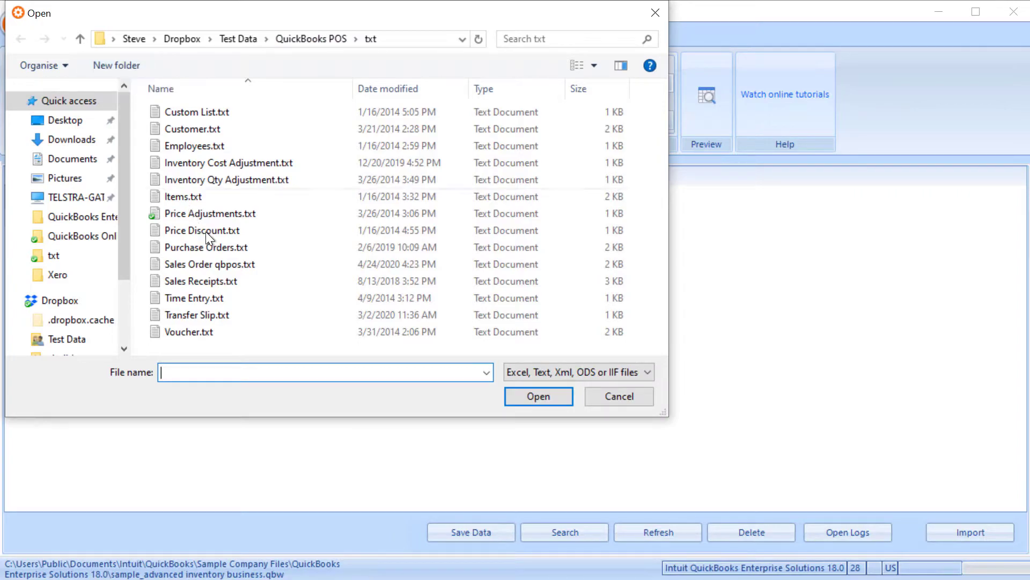
pyautogui.click(213, 247)
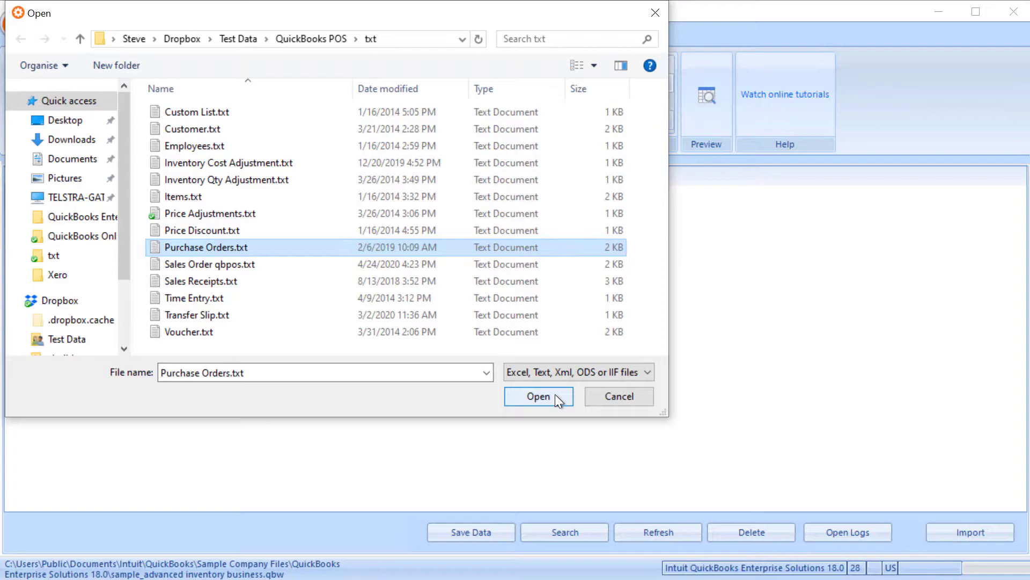
pyautogui.click(538, 396)
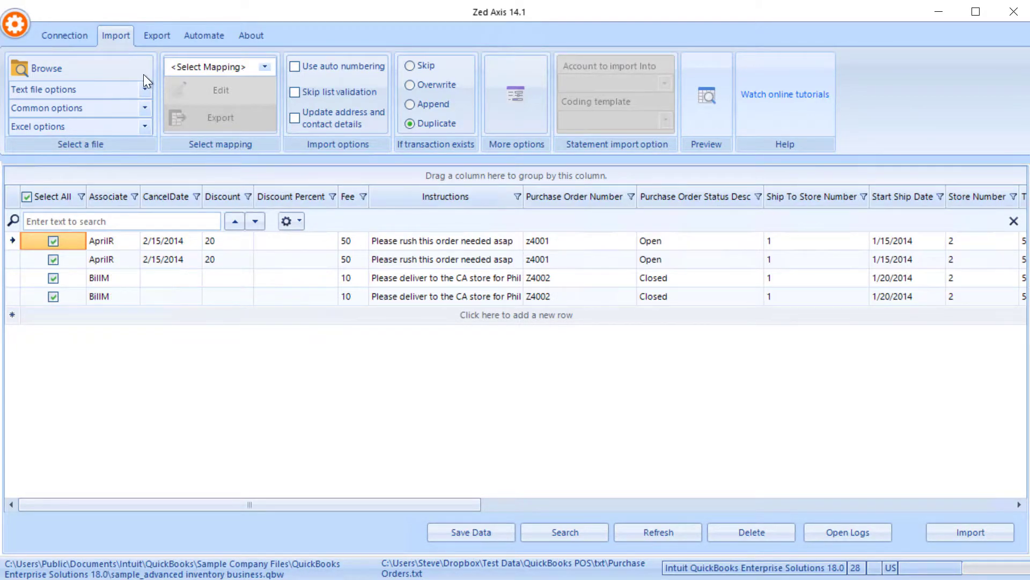
# Load the Purchase Order.txt file instead and start a new column mapping.
pyautogui.click(92, 67)
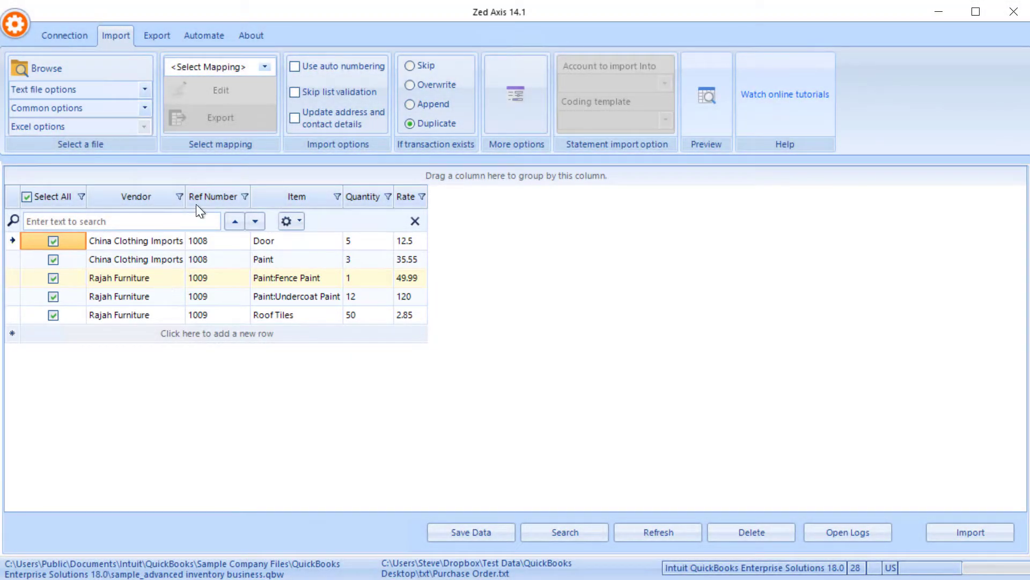
pyautogui.click(264, 63)
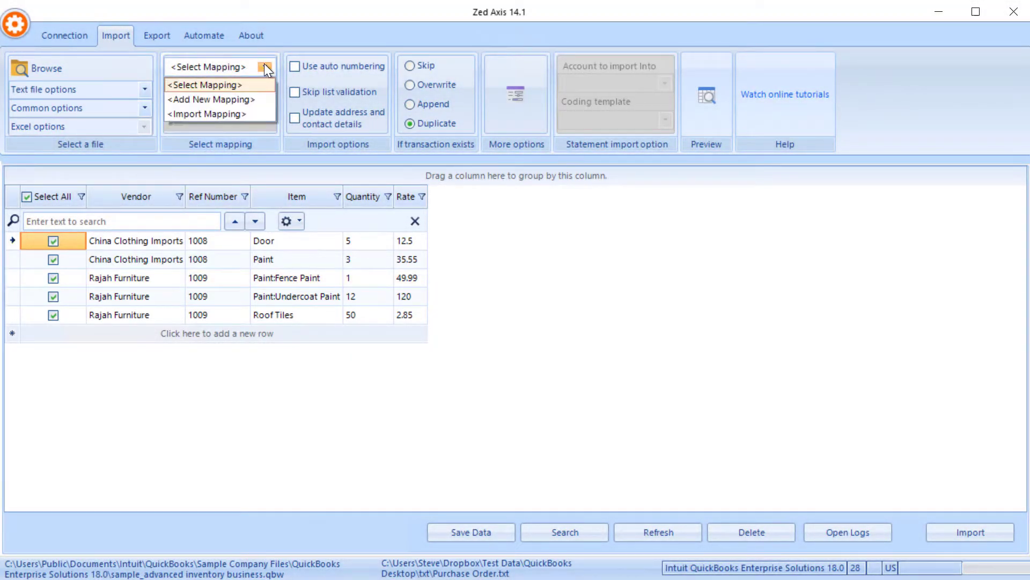
pyautogui.click(247, 99)
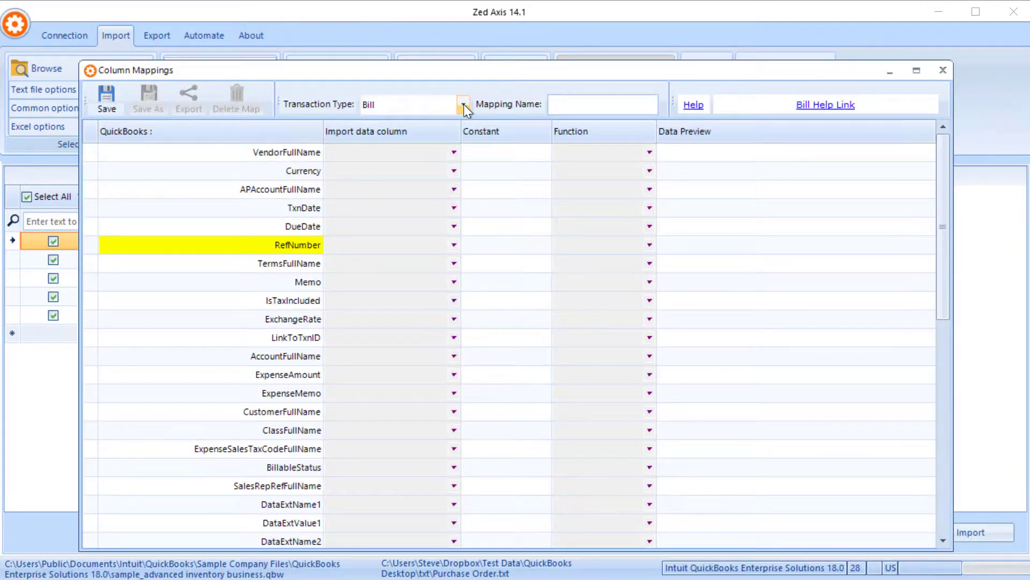
# Set the mapping's transaction type to PurchaseOrder.
pyautogui.click(464, 104)
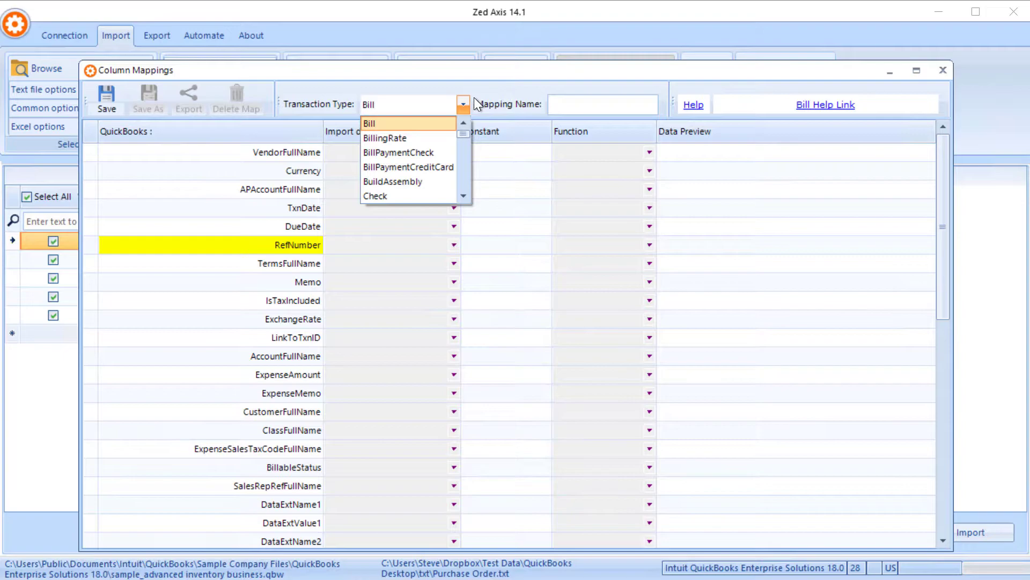
pyautogui.press('p')
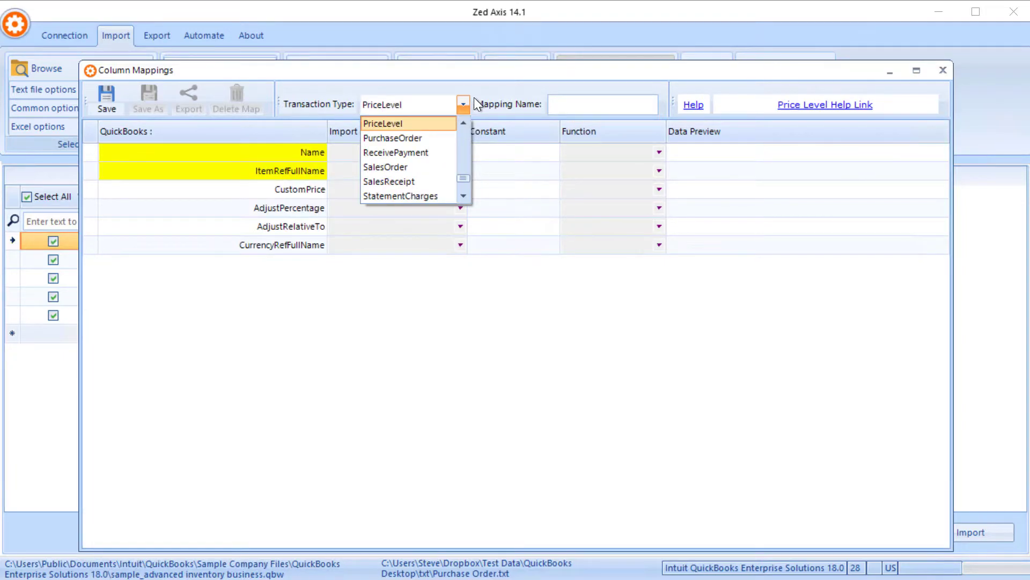
pyautogui.click(417, 138)
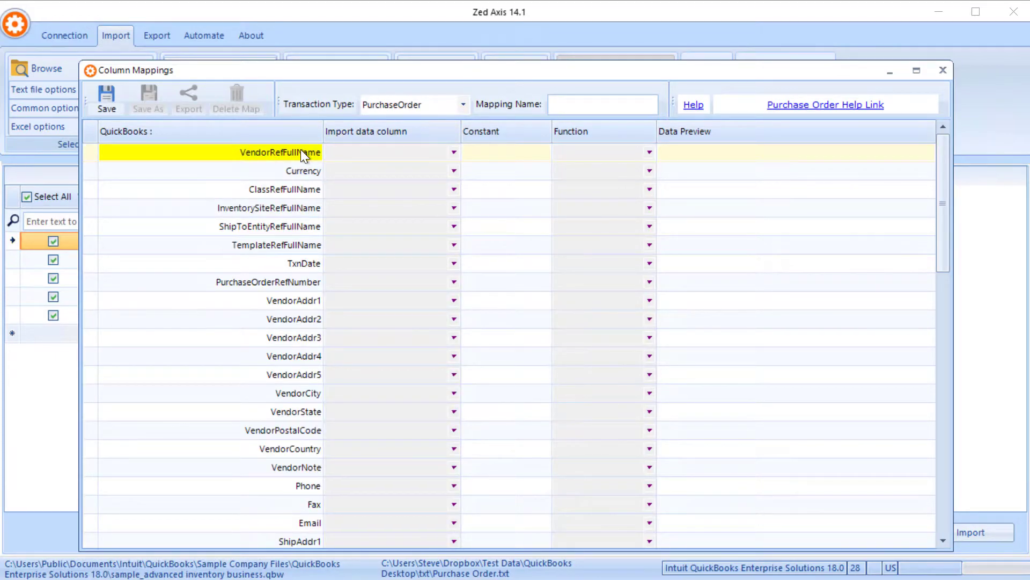
# Map VendorRefFullName to the Vendor column and PurchaseOrderRefNumber to Ref Number.
pyautogui.click(455, 153)
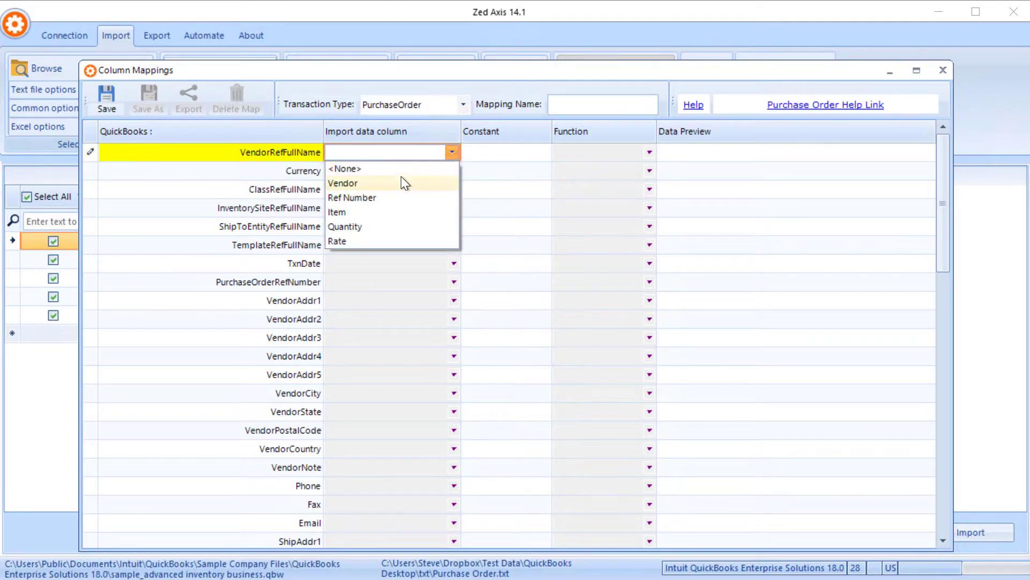
pyautogui.click(401, 176)
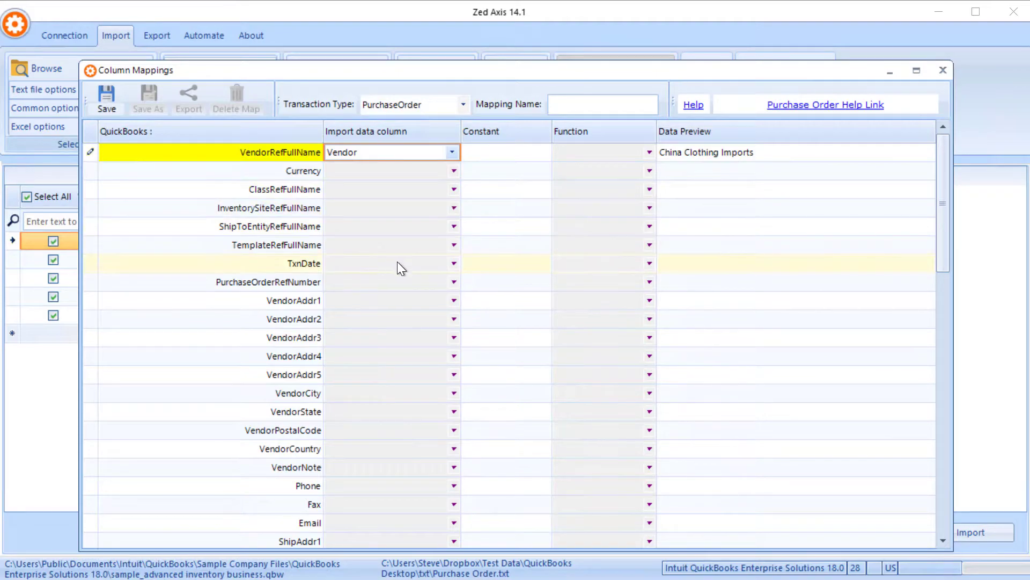
pyautogui.click(408, 282)
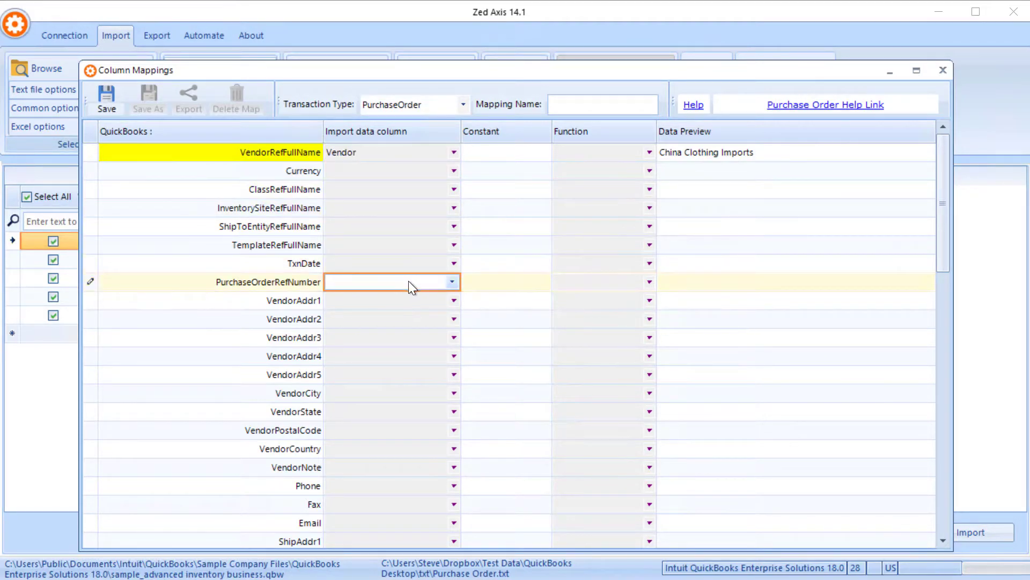
pyautogui.click(452, 281)
pyautogui.click(387, 327)
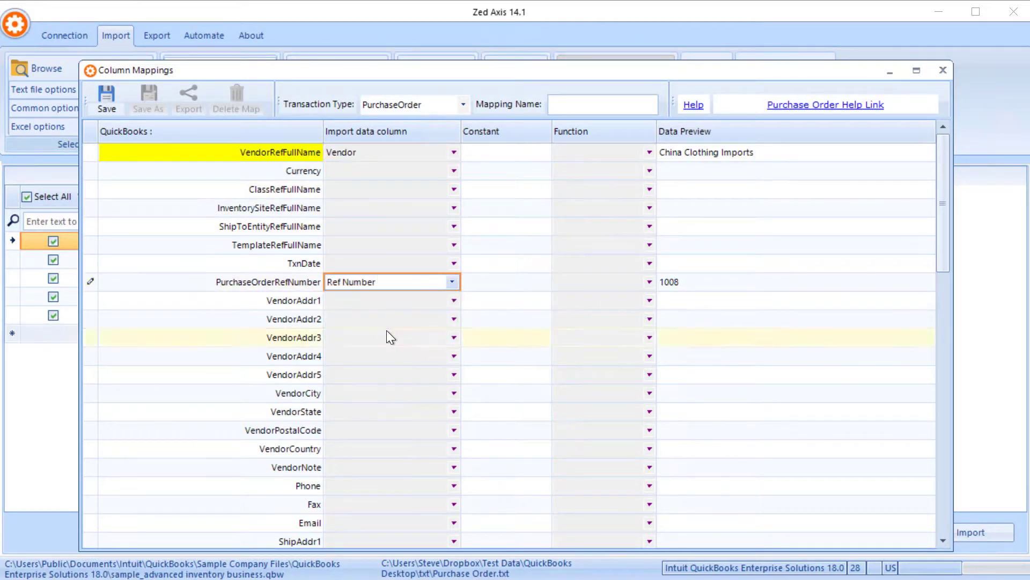
# Map ItemRefFullName to the file's Item column.
pyautogui.scroll(-3, 940, 258)
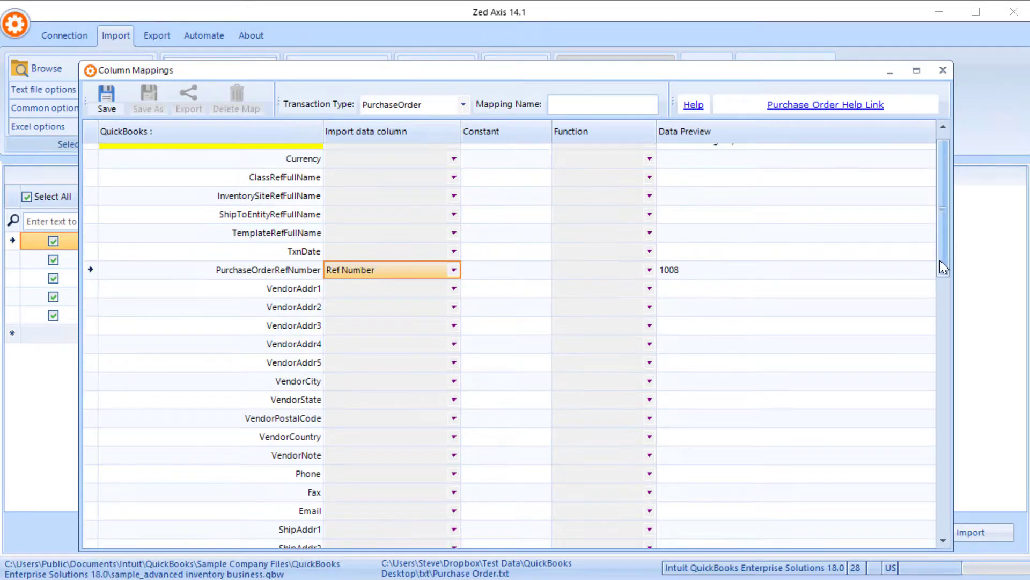
pyautogui.scroll(-5, 929, 344)
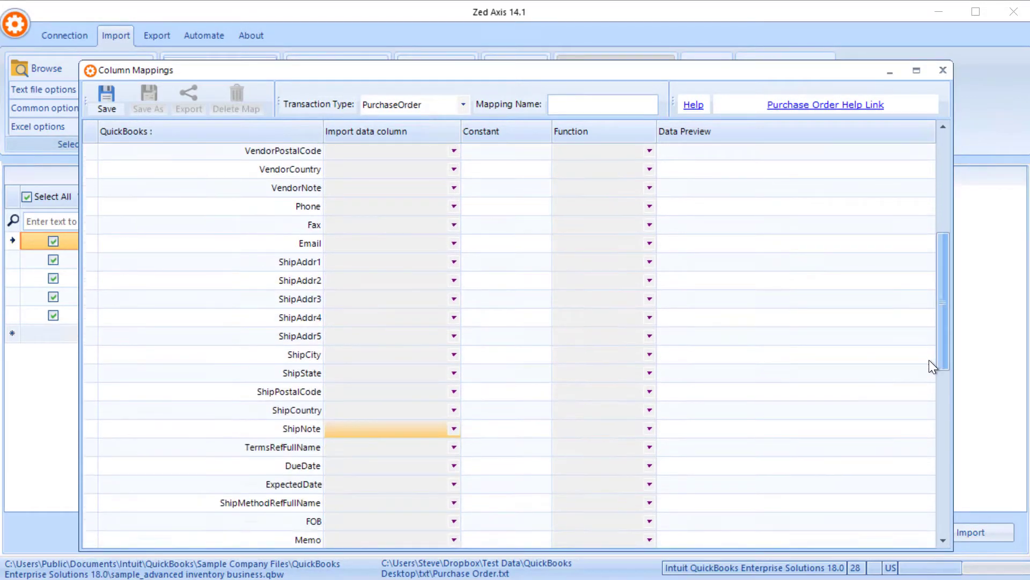
pyautogui.scroll(-1, 929, 403)
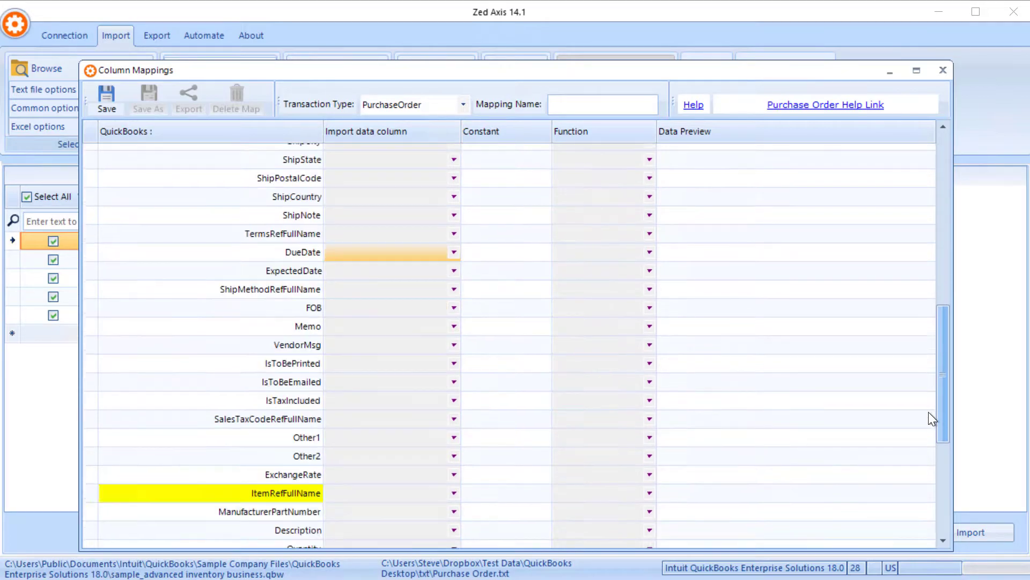
pyautogui.scroll(-1, 928, 414)
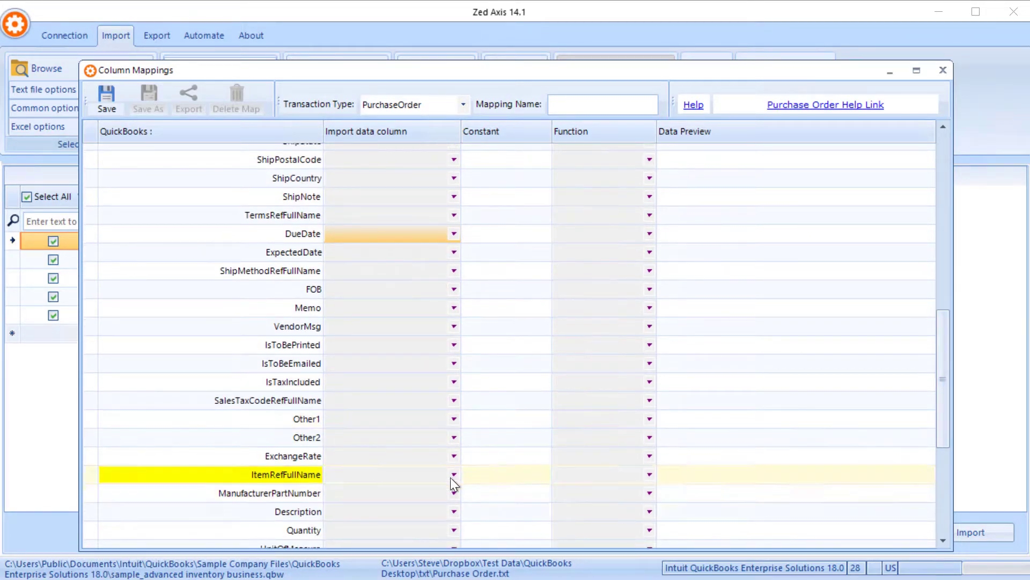
pyautogui.click(441, 477)
pyautogui.click(452, 474)
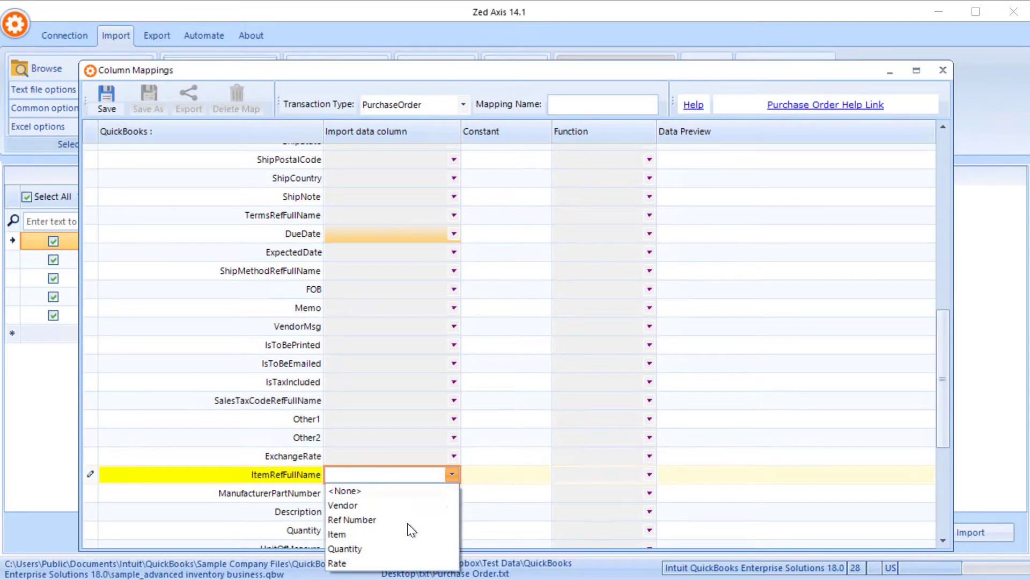
pyautogui.click(359, 533)
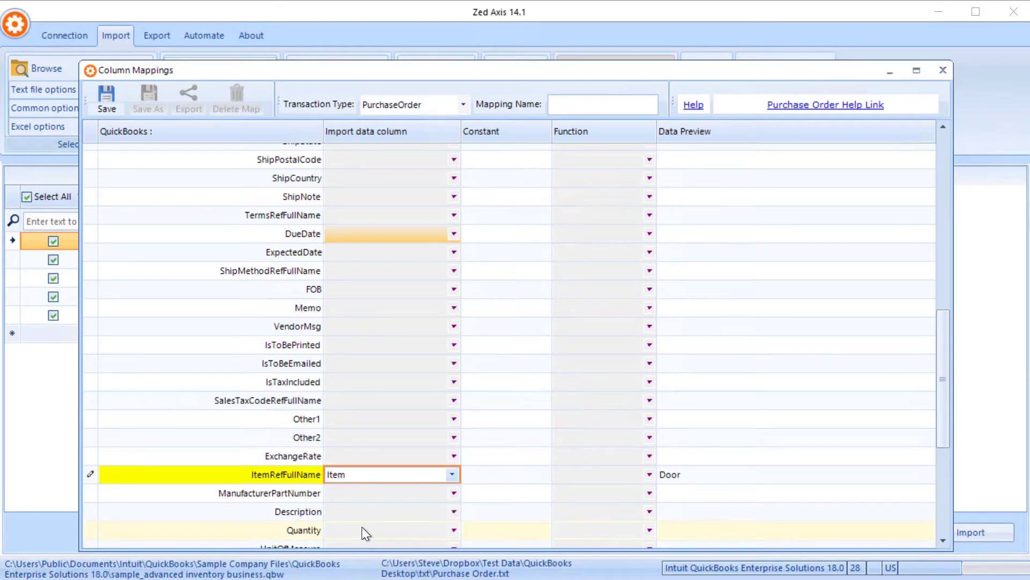
# Map Quantity and Rate to the file's Quantity and Rate columns.
pyautogui.click(384, 529)
pyautogui.click(451, 530)
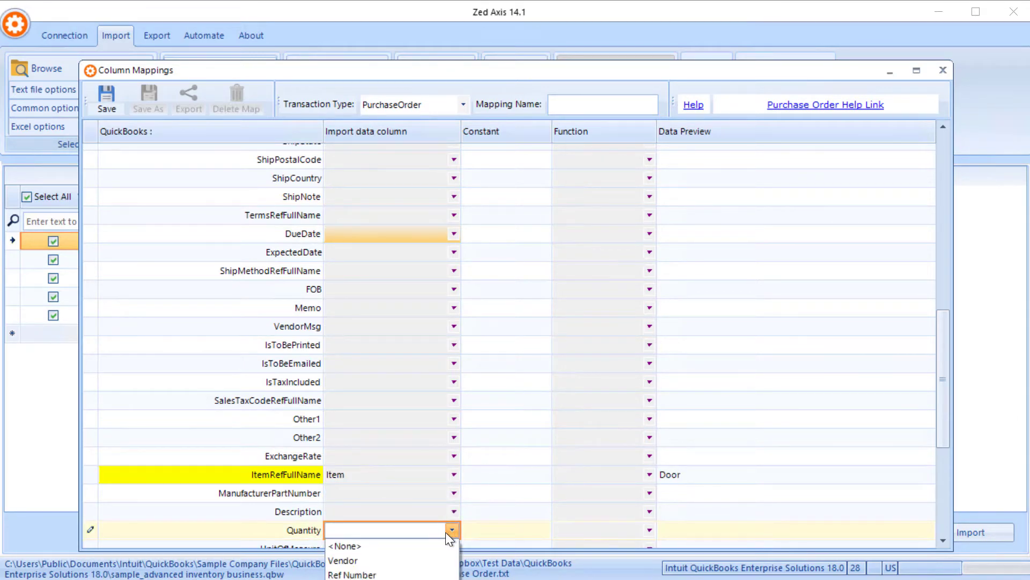
pyautogui.click(352, 579)
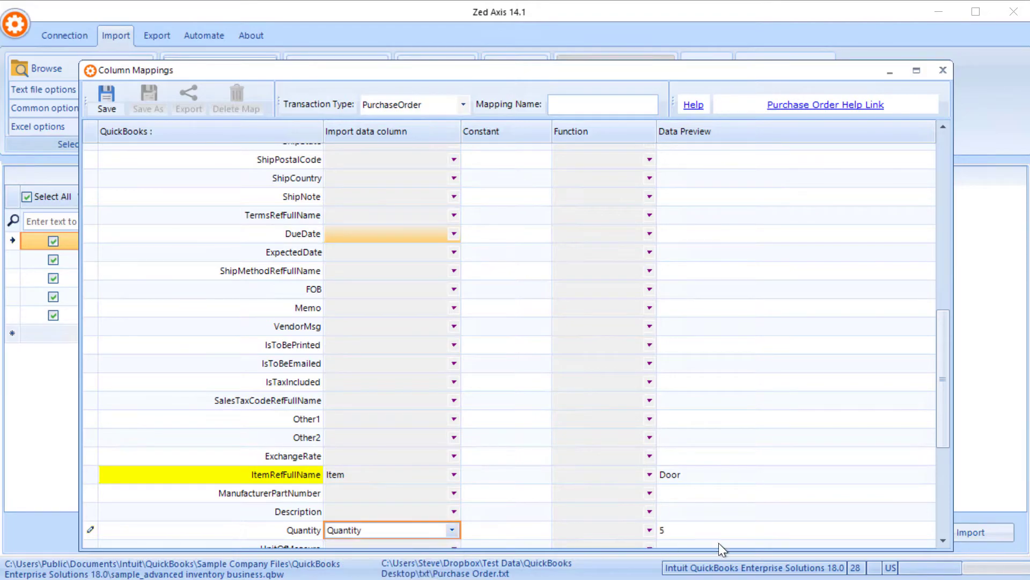
pyautogui.scroll(-2, 944, 541)
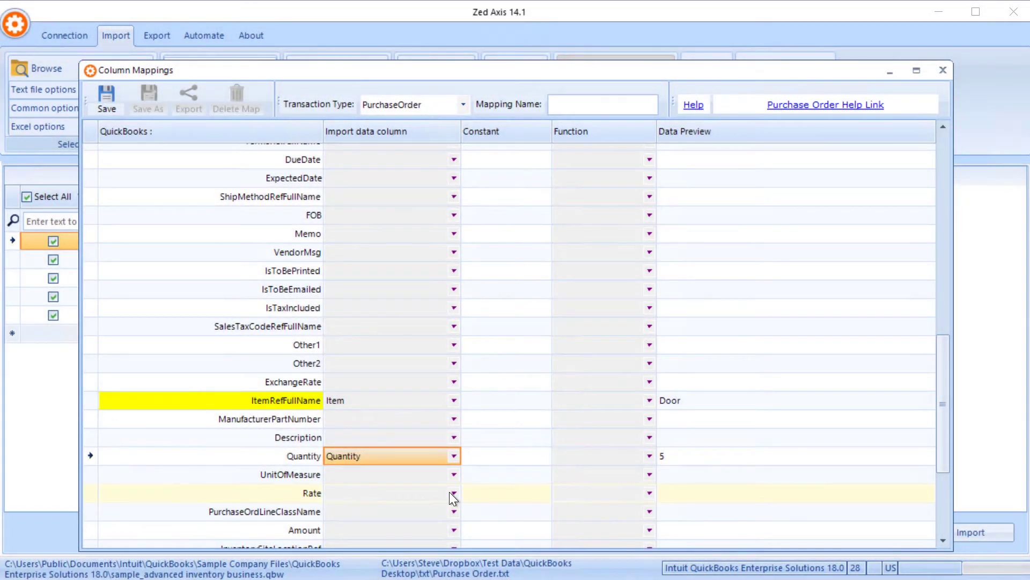
pyautogui.click(451, 492)
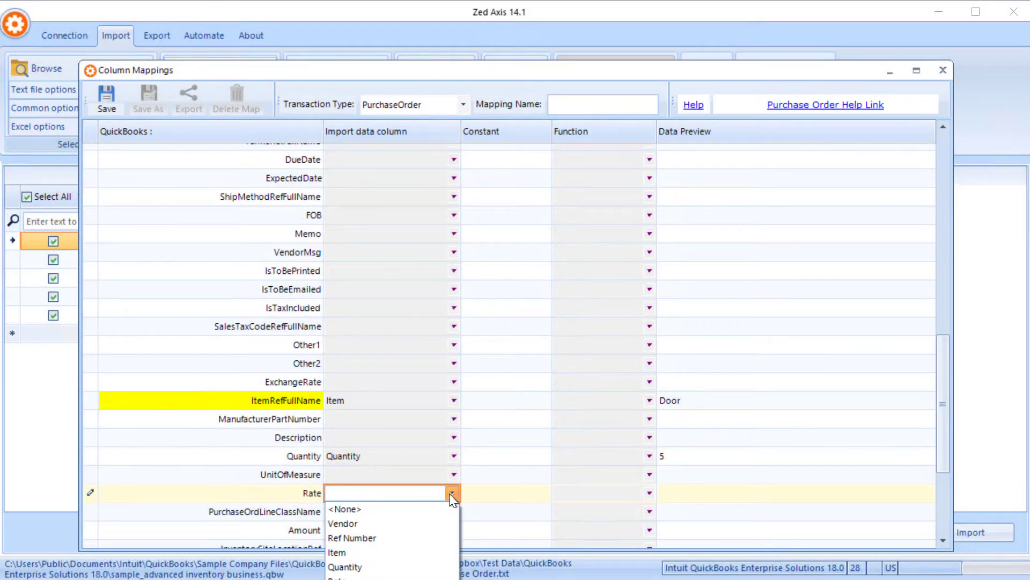
pyautogui.click(343, 577)
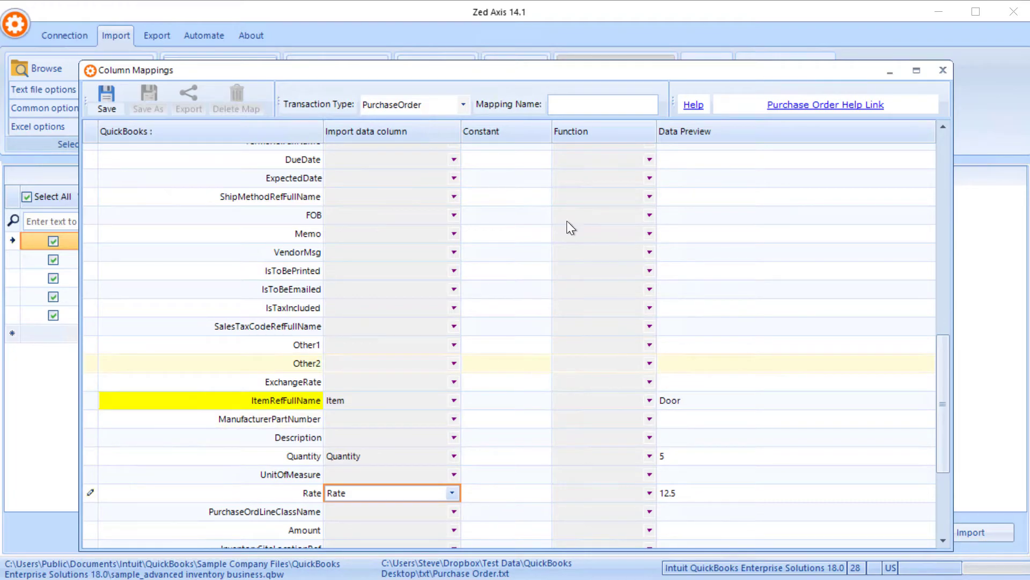
pyautogui.click(561, 101)
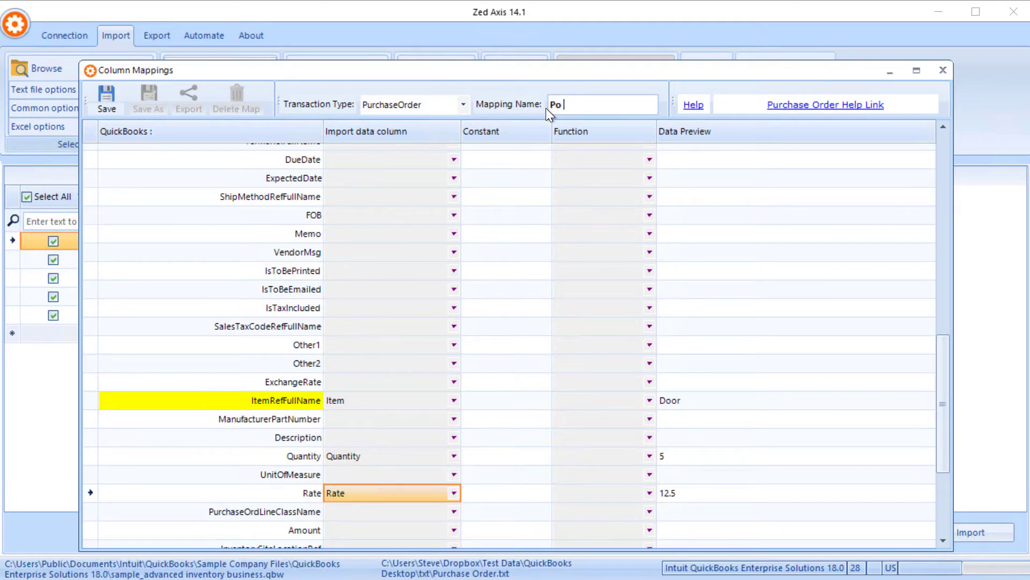
# Name the mapping 'Po Map', save it, and close the Column Mappings dialog.
pyautogui.write('Po Map')
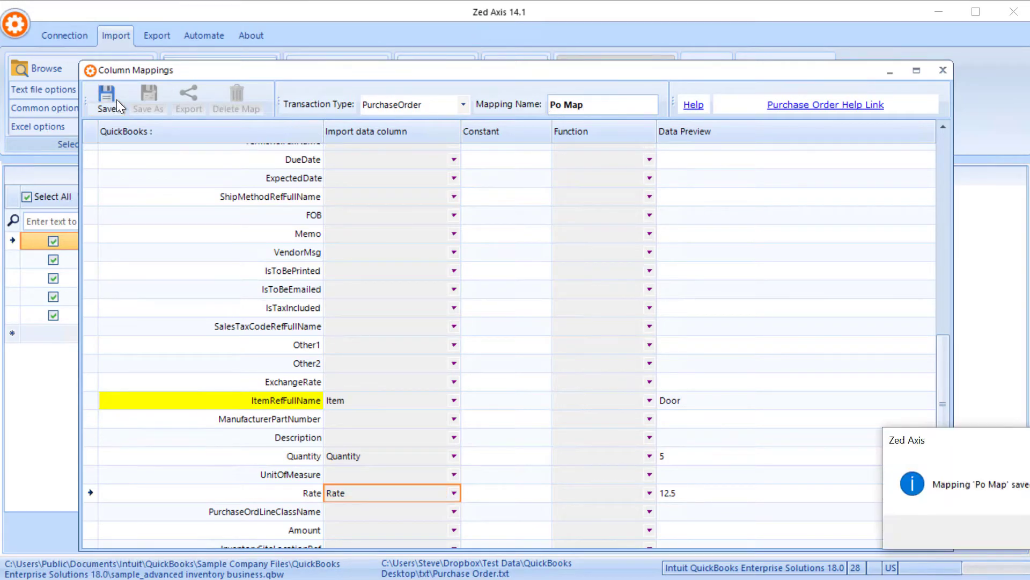
pyautogui.press('Escape')
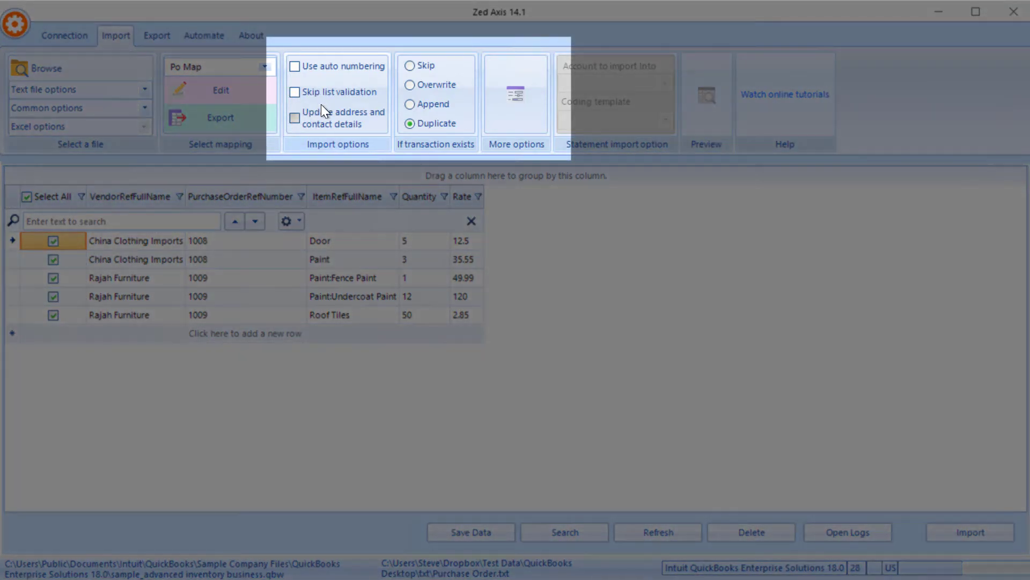
# Tick Use auto numbering in the ribbon's import options.
pyautogui.click(325, 69)
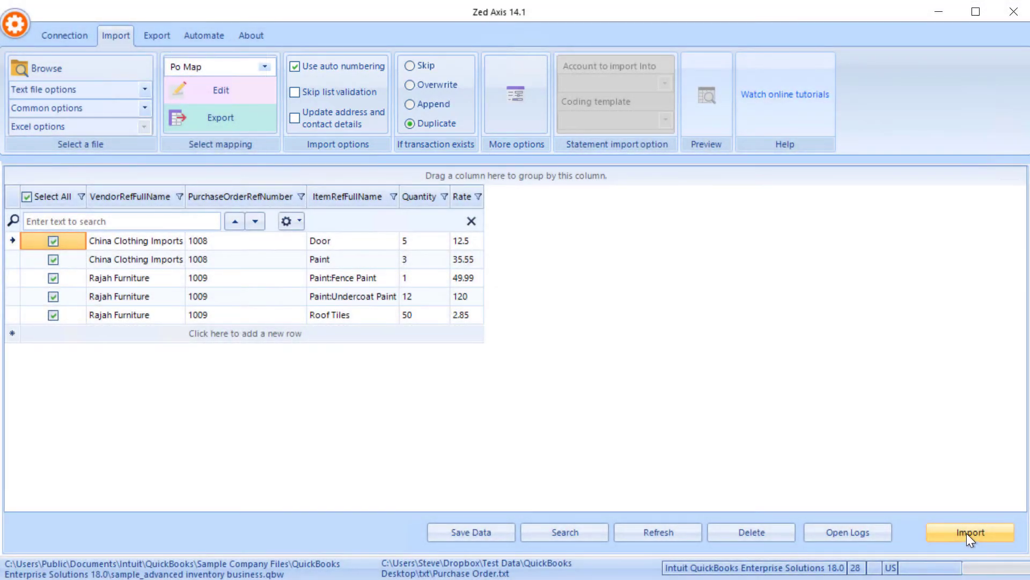
# Run the import, confirm the Axis alert, and view the China Clothing Imports purchase order.
pyautogui.click(967, 533)
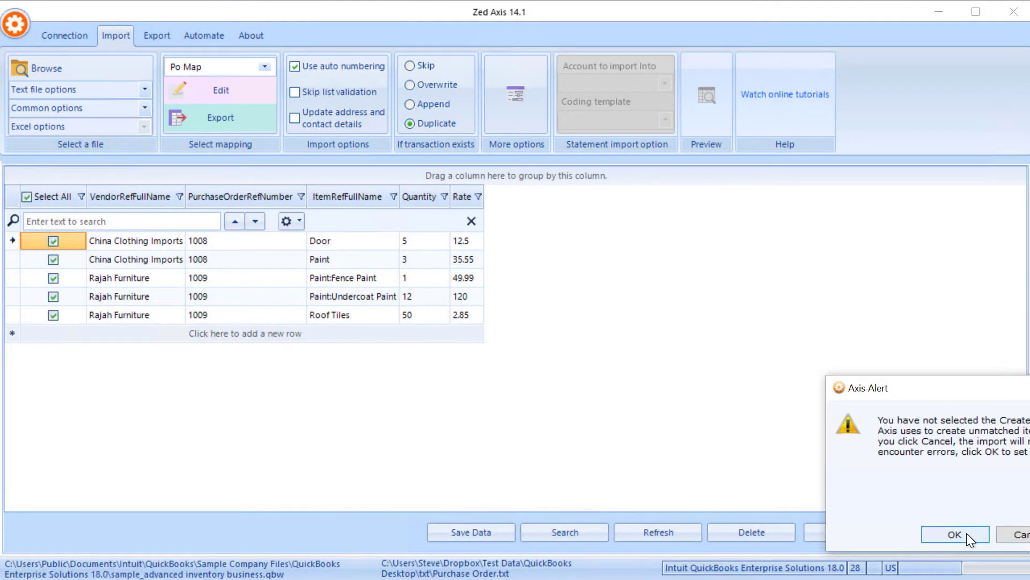
pyautogui.click(974, 533)
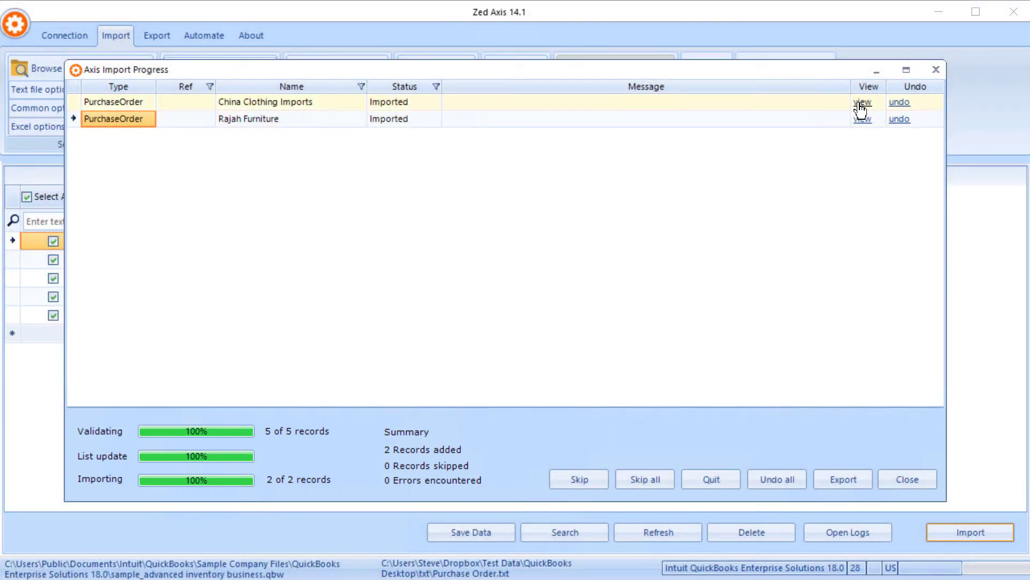
pyautogui.click(860, 105)
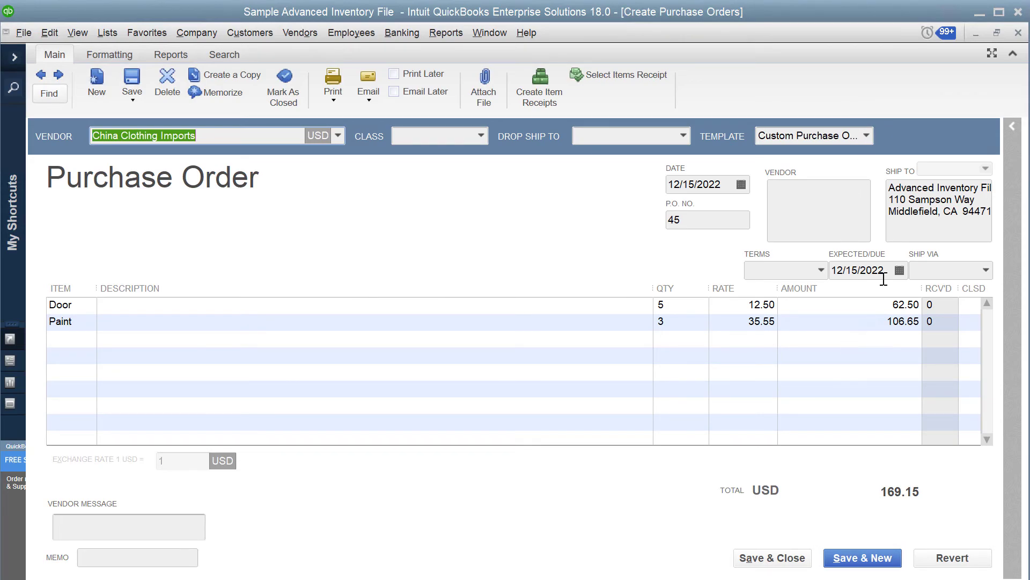
# Minimize QuickBooks after reviewing the China Clothing Imports purchase order totaling 169.15.
pyautogui.click(984, 12)
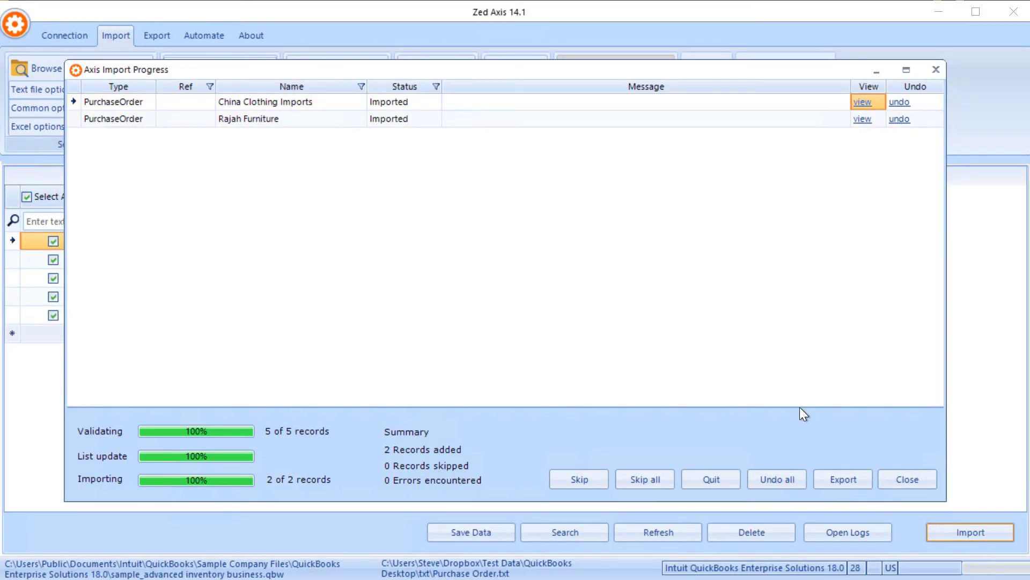
# Close the Axis Import Progress dialog.
pyautogui.click(921, 472)
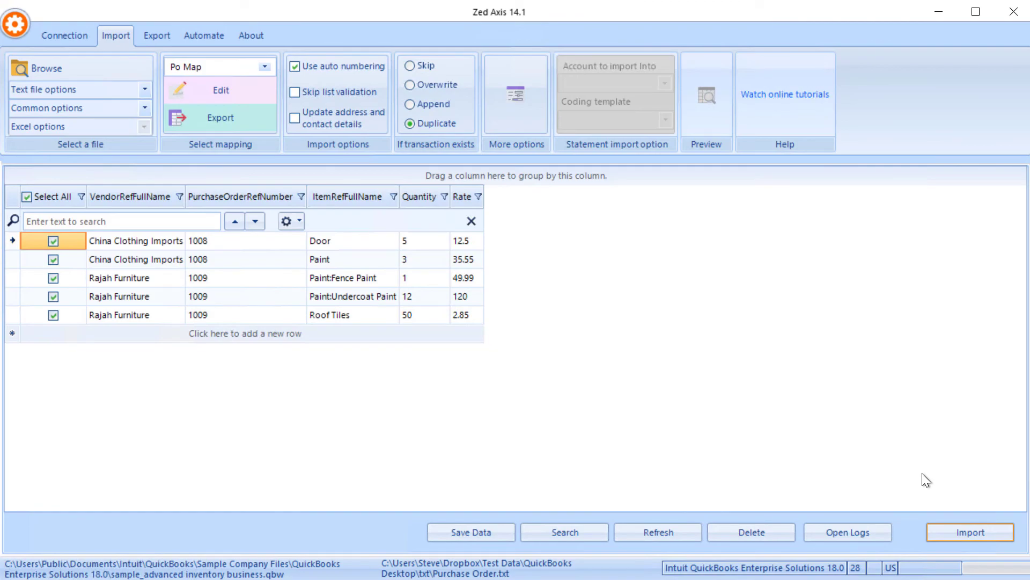